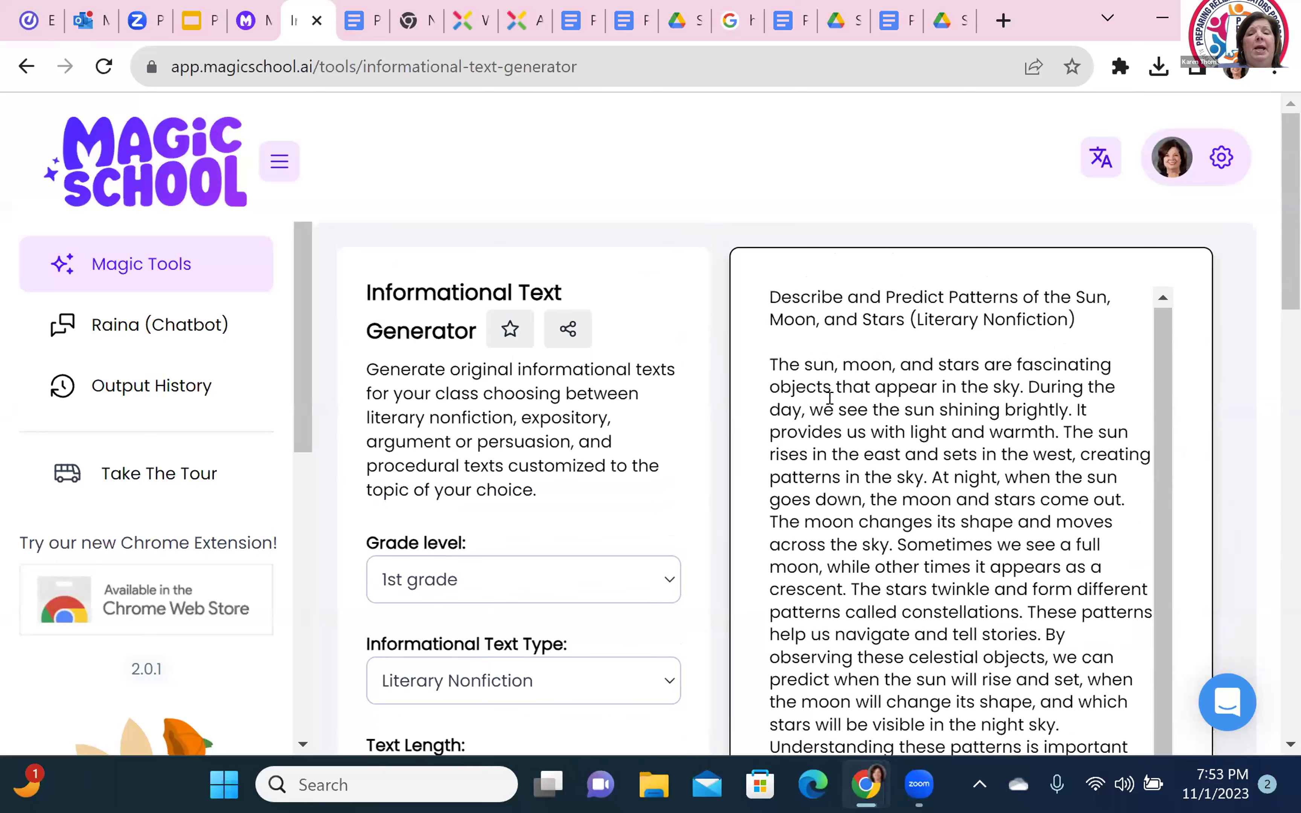
pyautogui.scroll(-6, 826, 344)
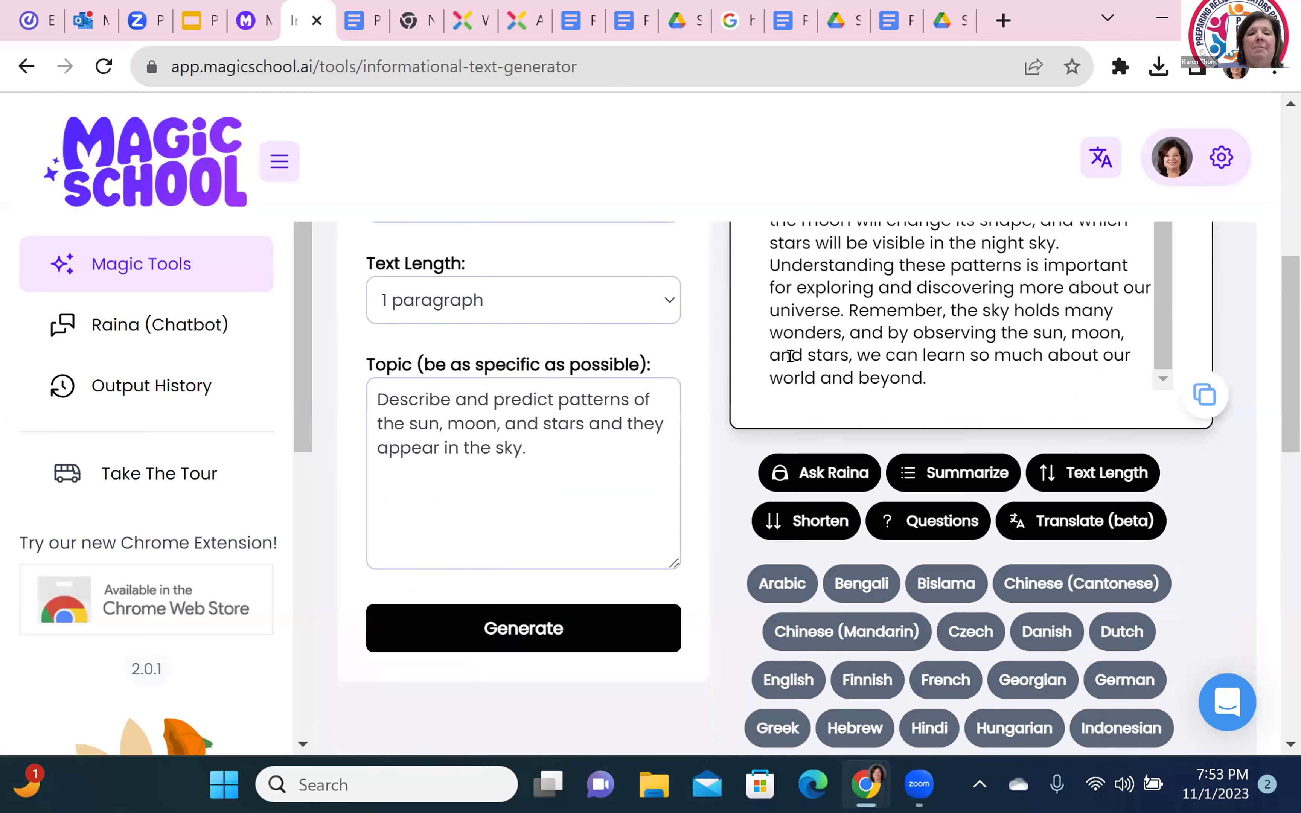
pyautogui.scroll(5, 610, 444)
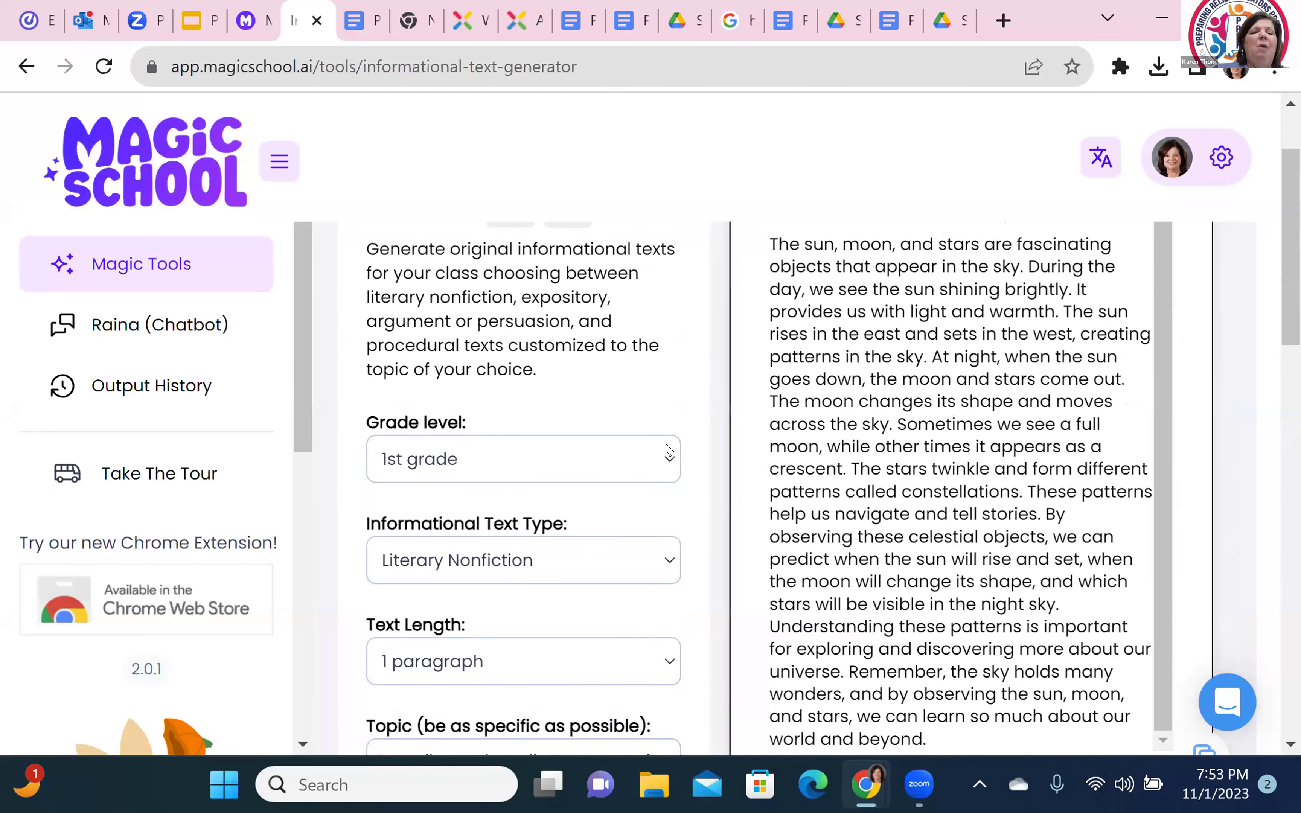
pyautogui.click(670, 460)
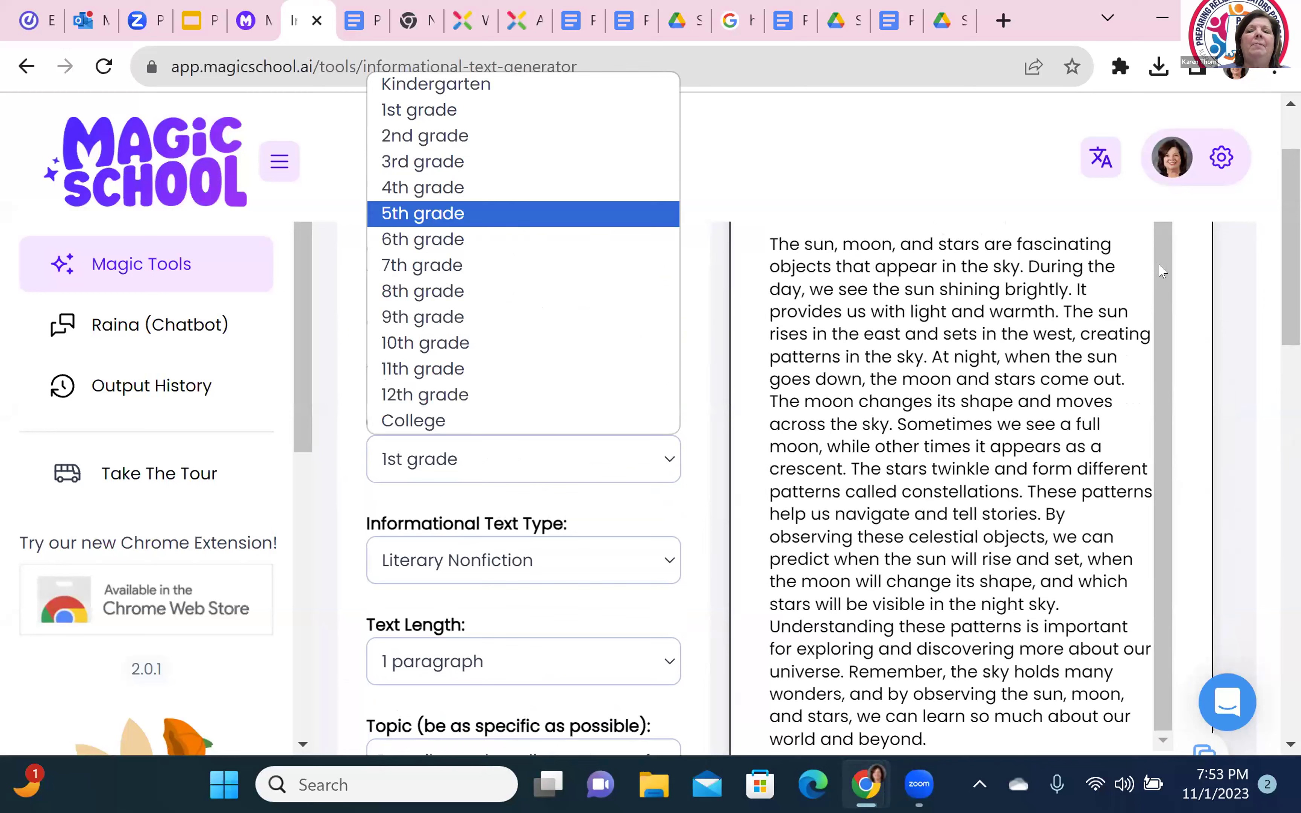
pyautogui.click(1172, 213)
pyautogui.click(670, 457)
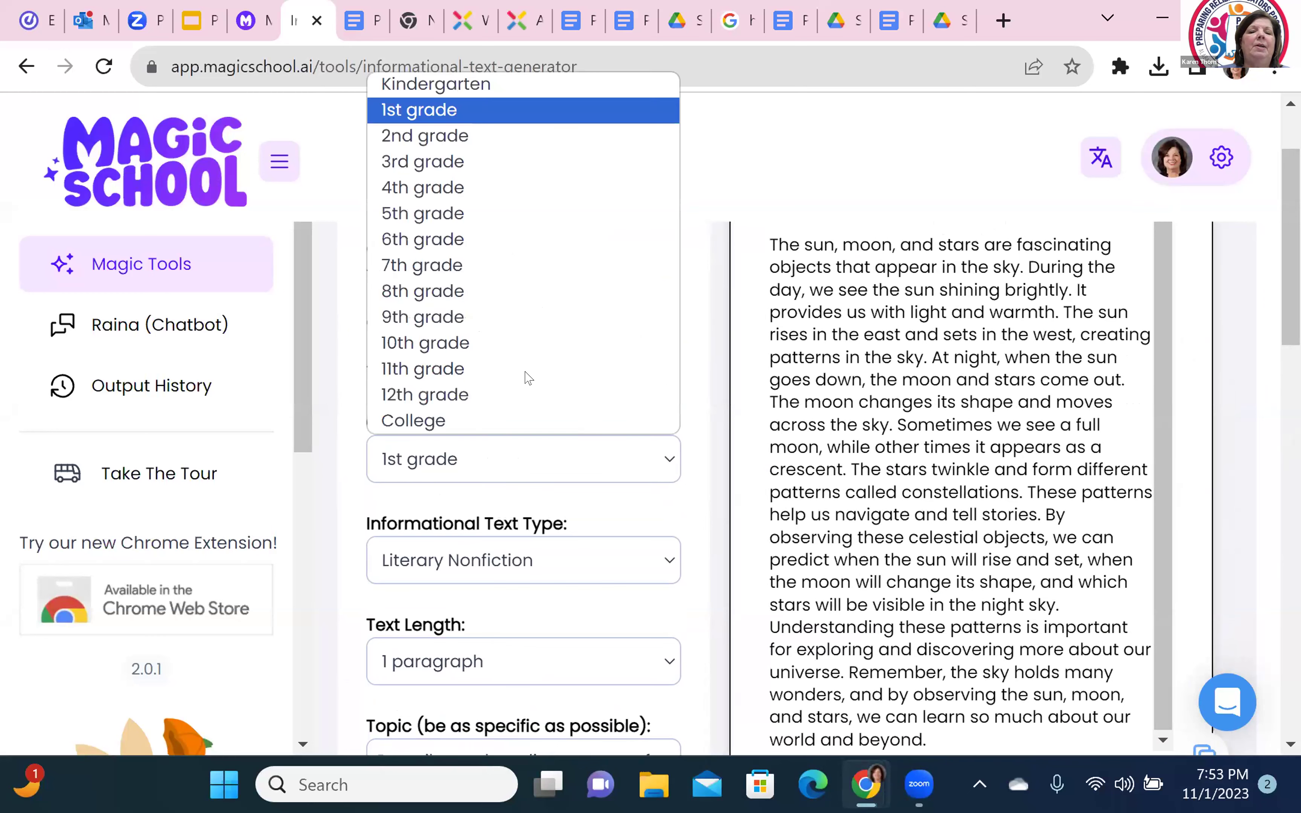
pyautogui.click(332, 177)
pyautogui.doubleClick(335, 202)
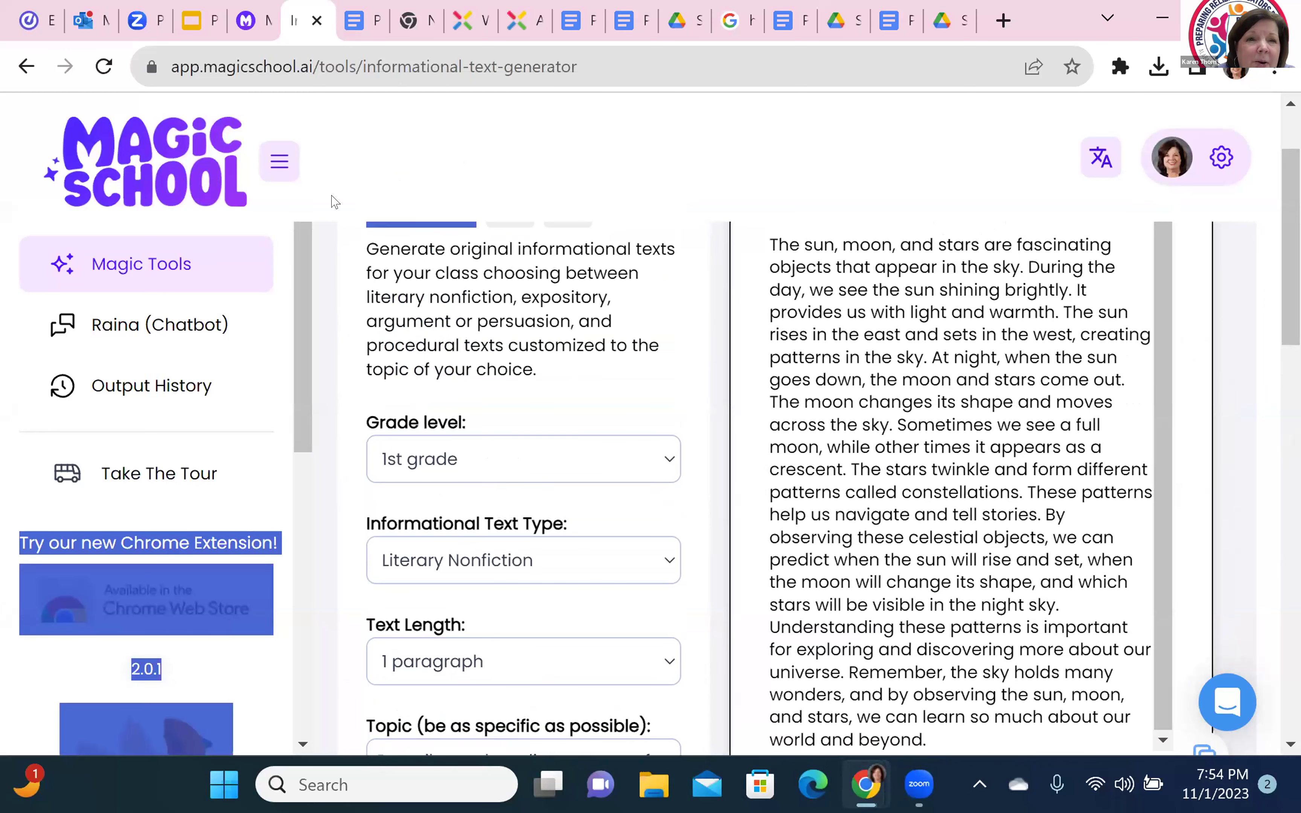
pyautogui.scroll(2, 610, 532)
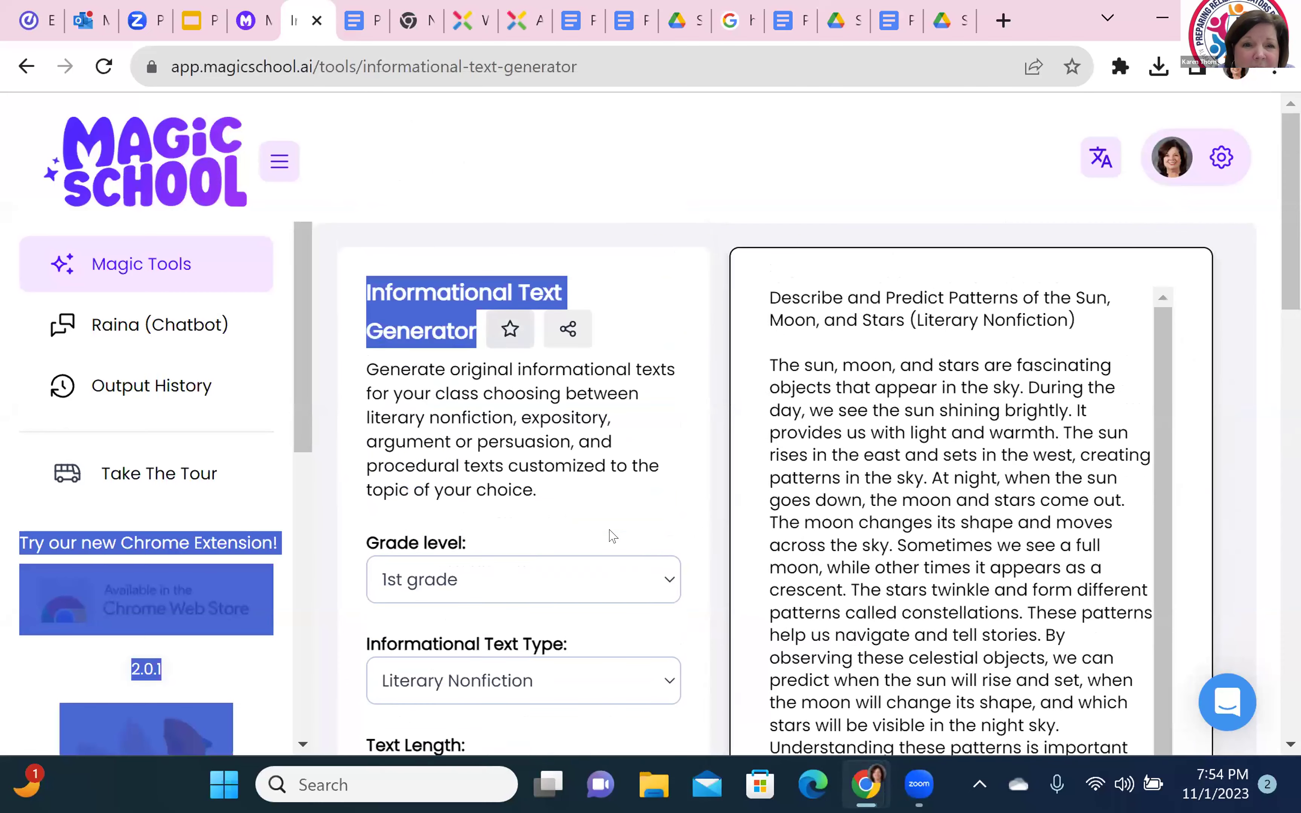
# - Set the grade level to Kindergarten and generate a new one-paragraph literary nonfiction text on the sun, moon, and stars topic
pyautogui.click(659, 585)
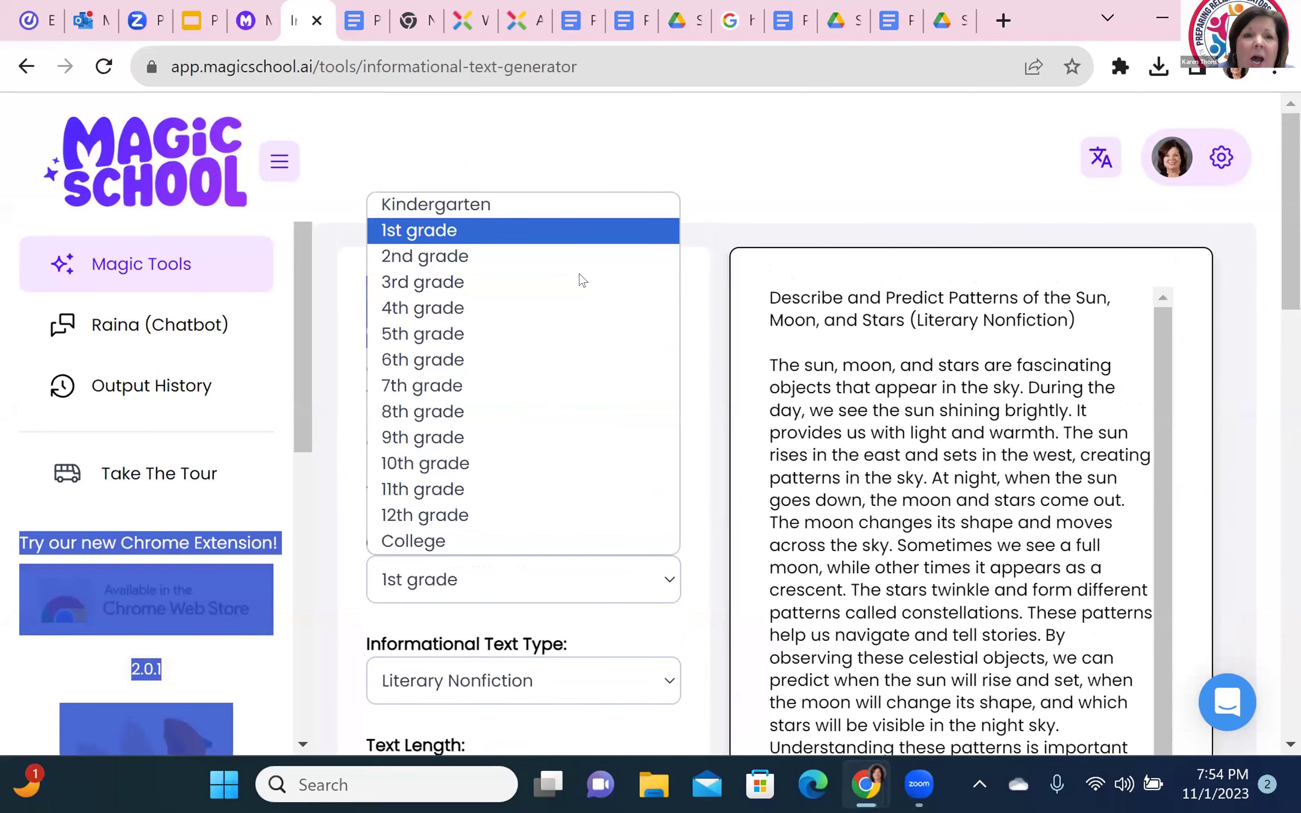
pyautogui.press('Up')
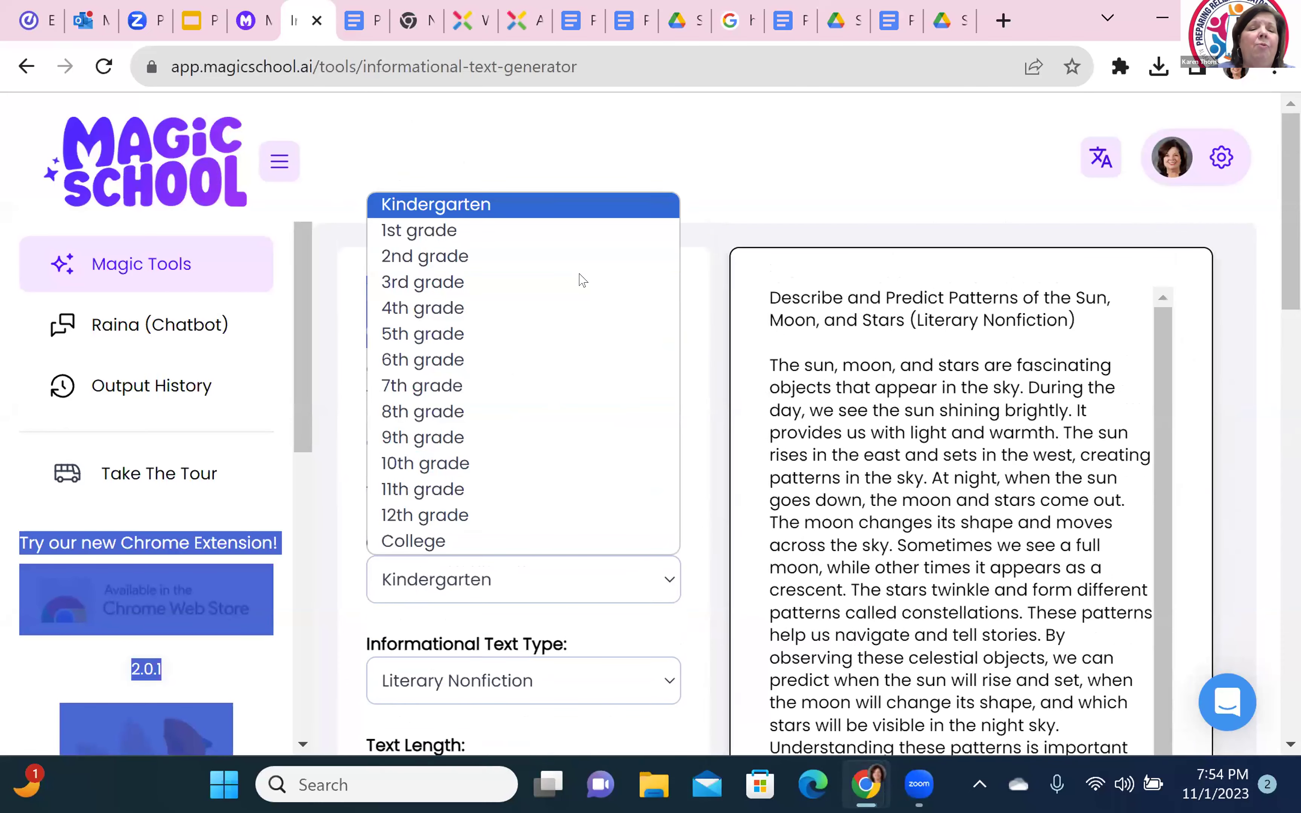
pyautogui.click(477, 207)
pyautogui.scroll(-2, 606, 561)
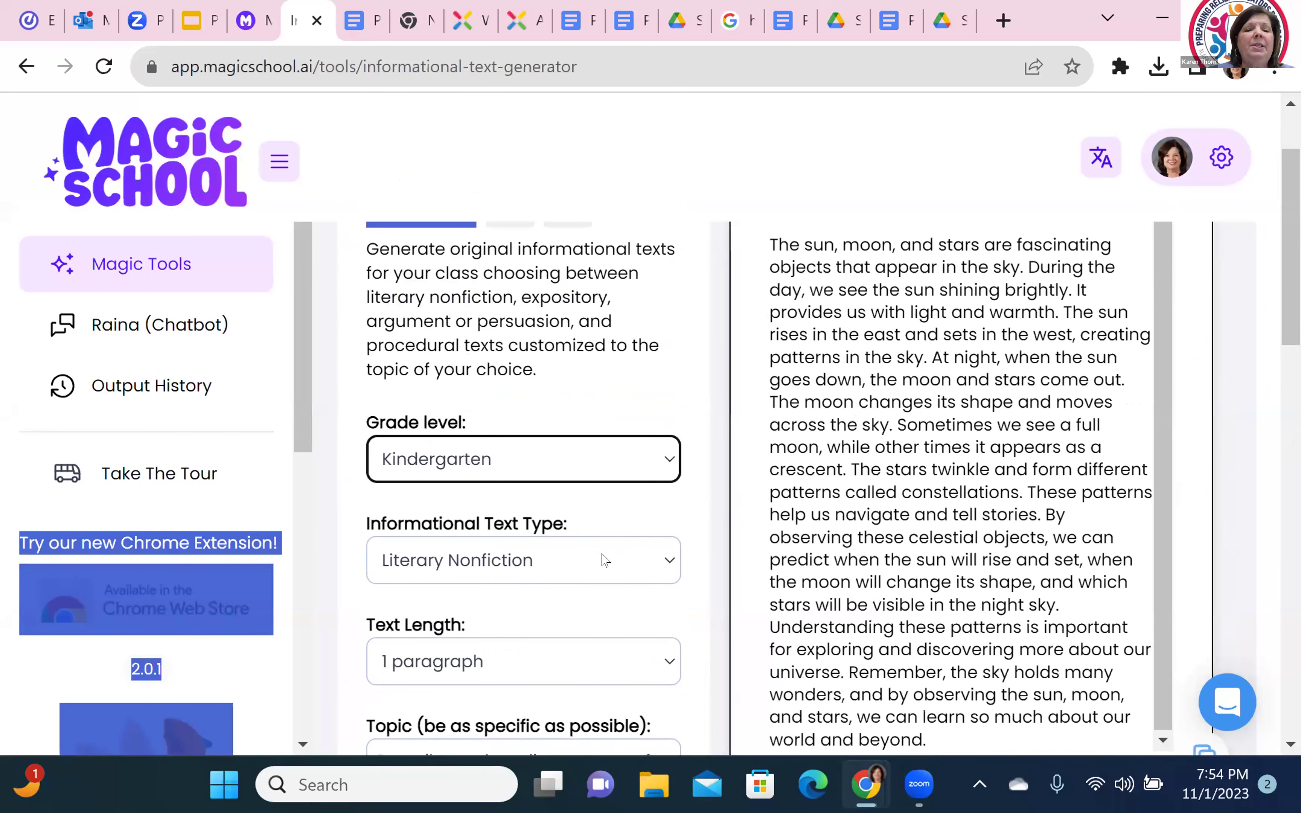
pyautogui.scroll(-2, 602, 557)
pyautogui.scroll(-3, 601, 551)
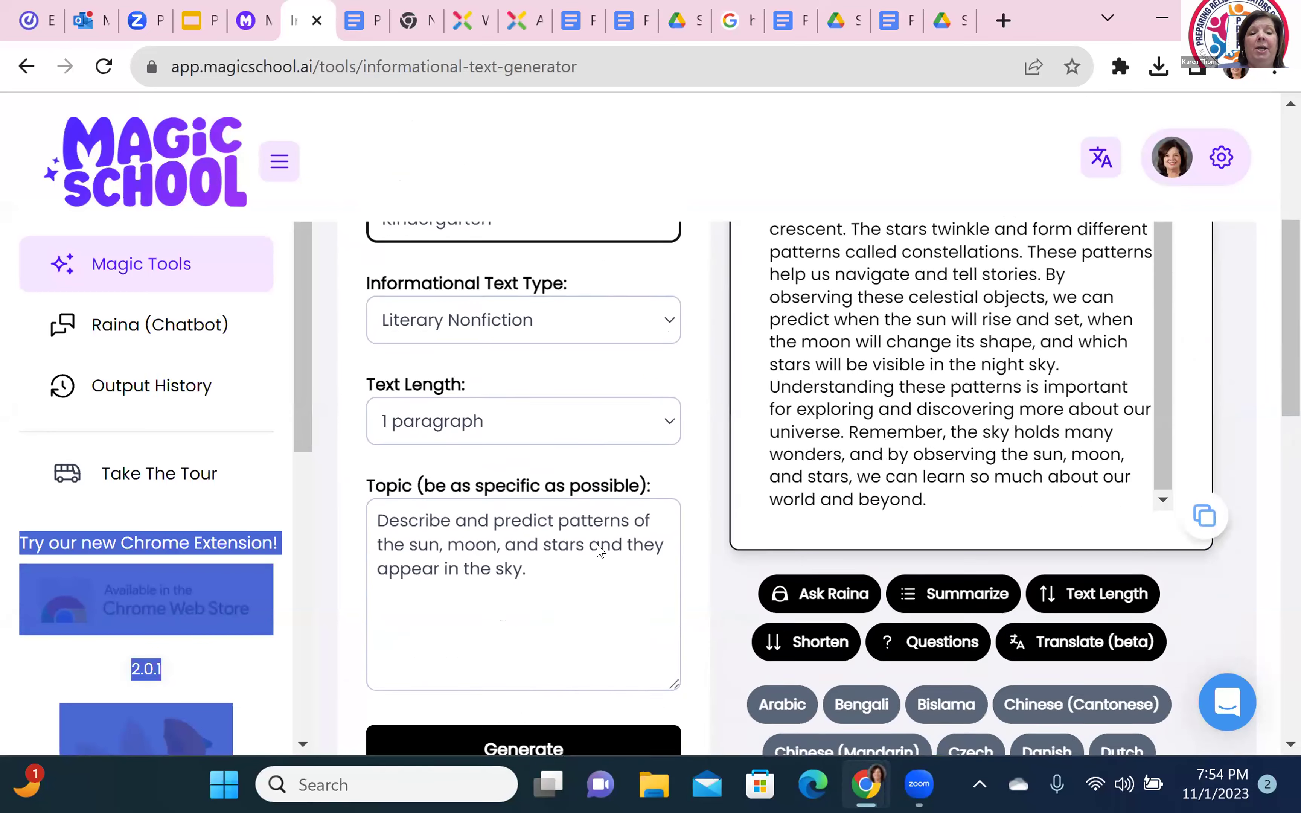
pyautogui.scroll(-4, 595, 546)
pyautogui.scroll(5, 592, 541)
pyautogui.scroll(-6, 520, 516)
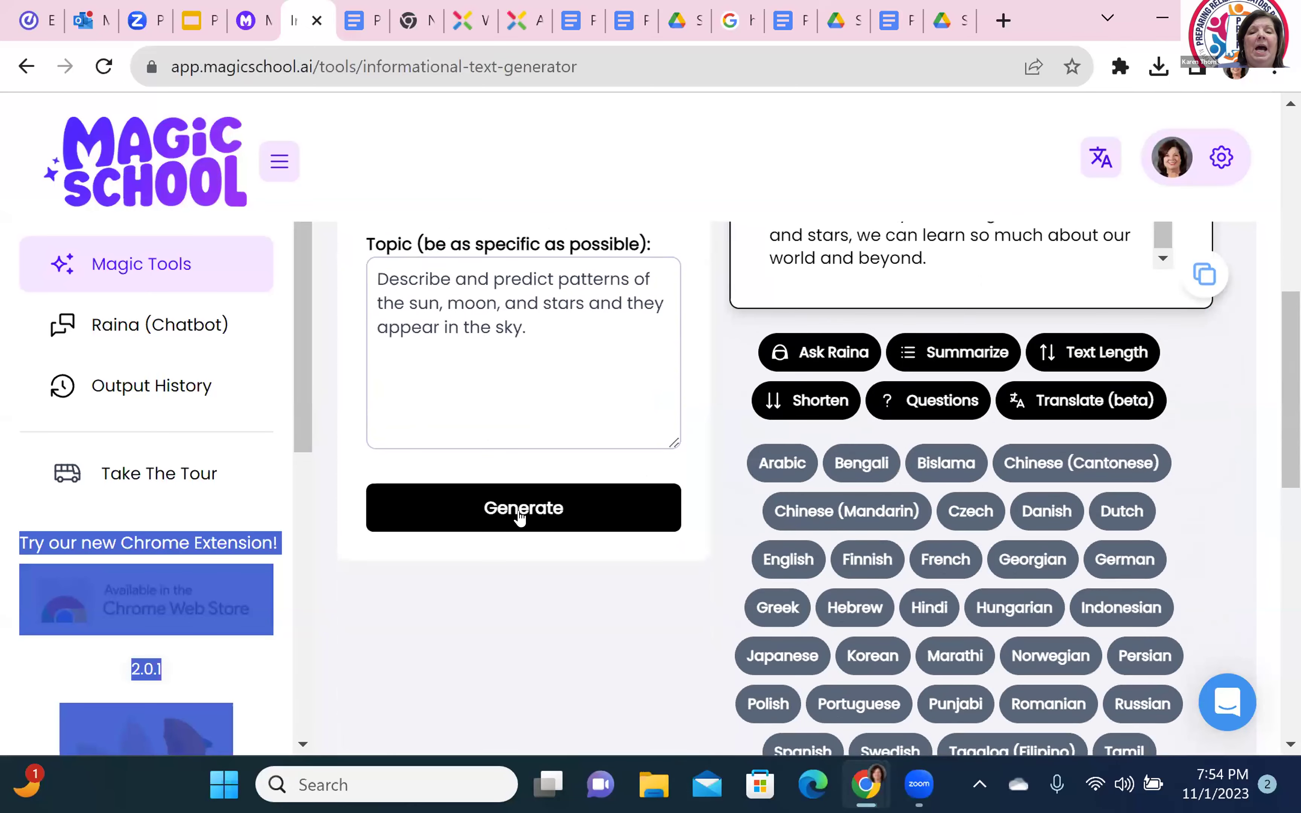
pyautogui.click(520, 514)
pyautogui.scroll(6, 518, 516)
pyautogui.scroll(-3, 514, 508)
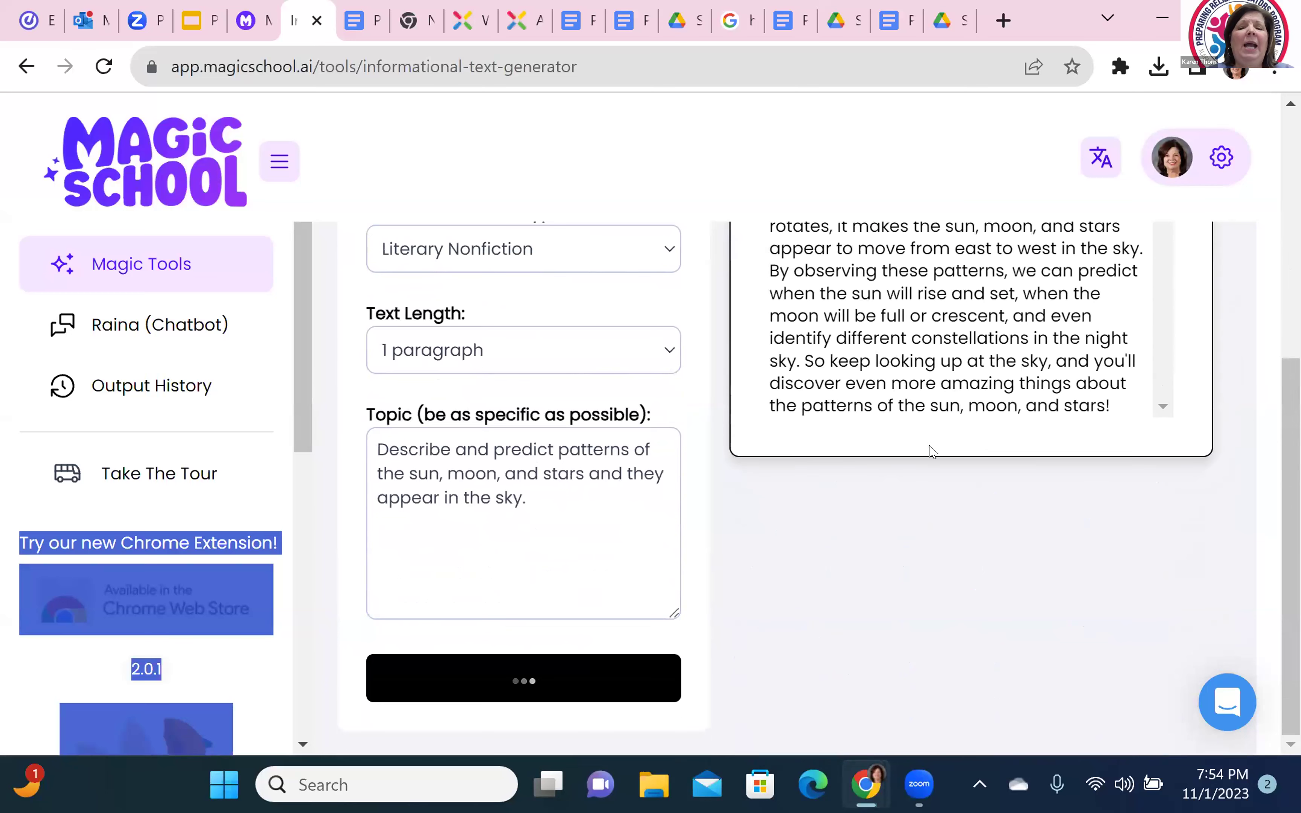
pyautogui.scroll(10, 899, 349)
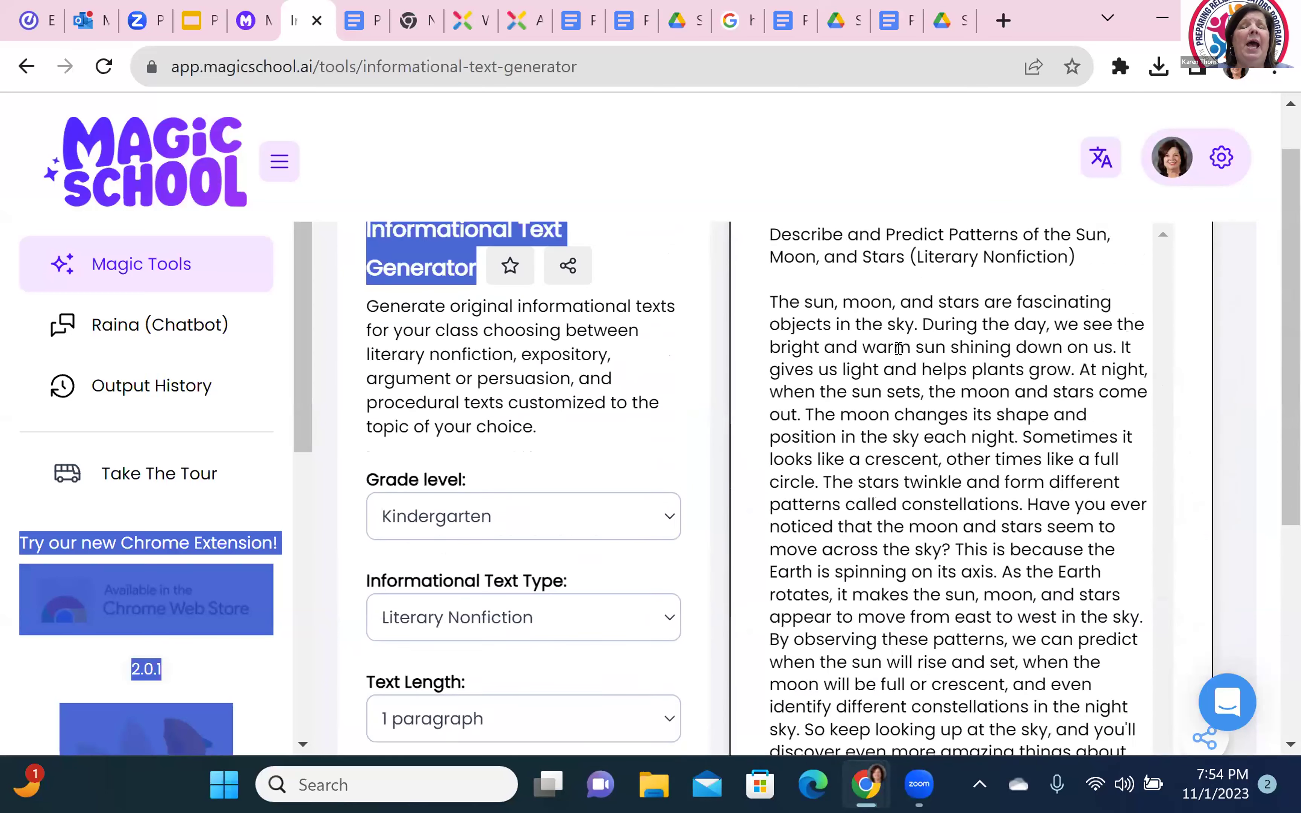
# - Set the grade level to 3rd grade and regenerate the one-paragraph literary nonfiction text about the sun, moon, and stars
pyautogui.scroll(-2, 898, 349)
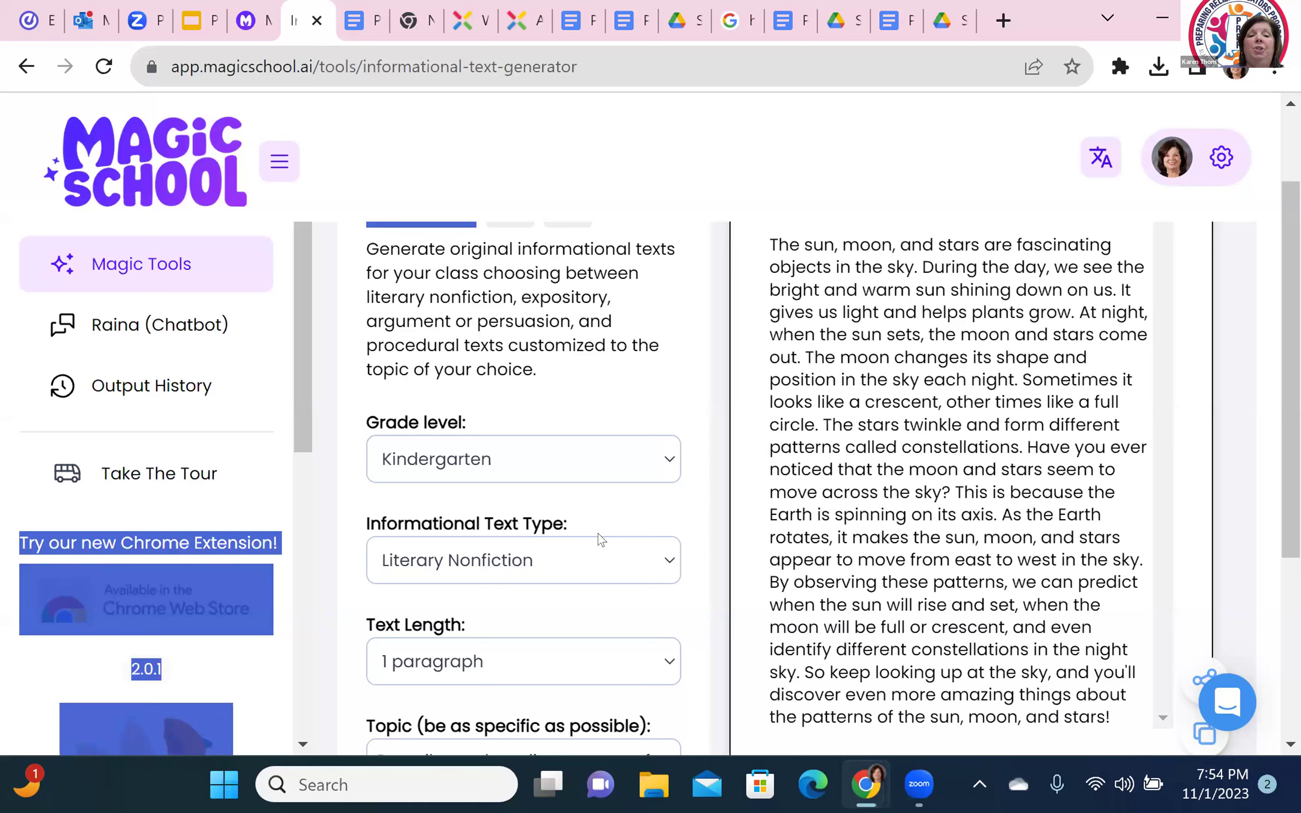
pyautogui.click(669, 462)
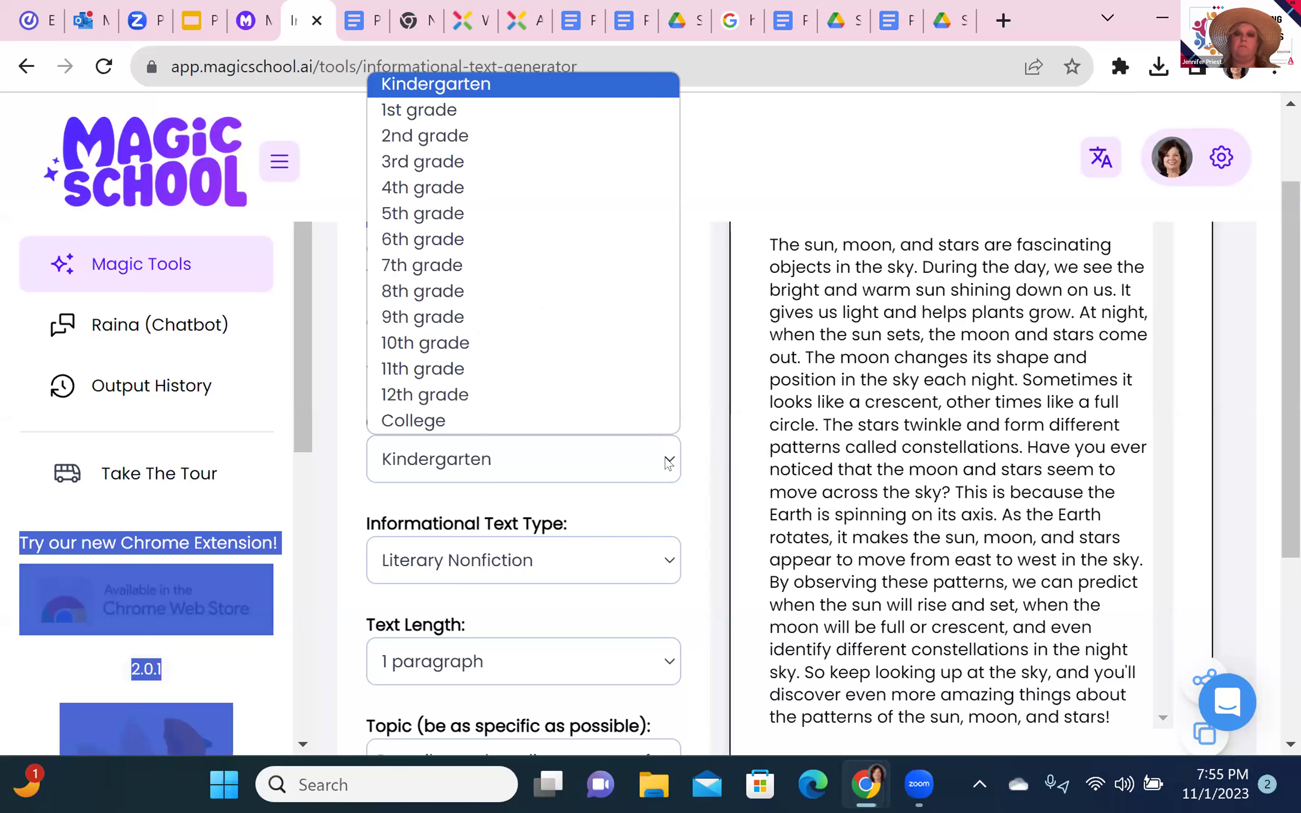
pyautogui.click(572, 165)
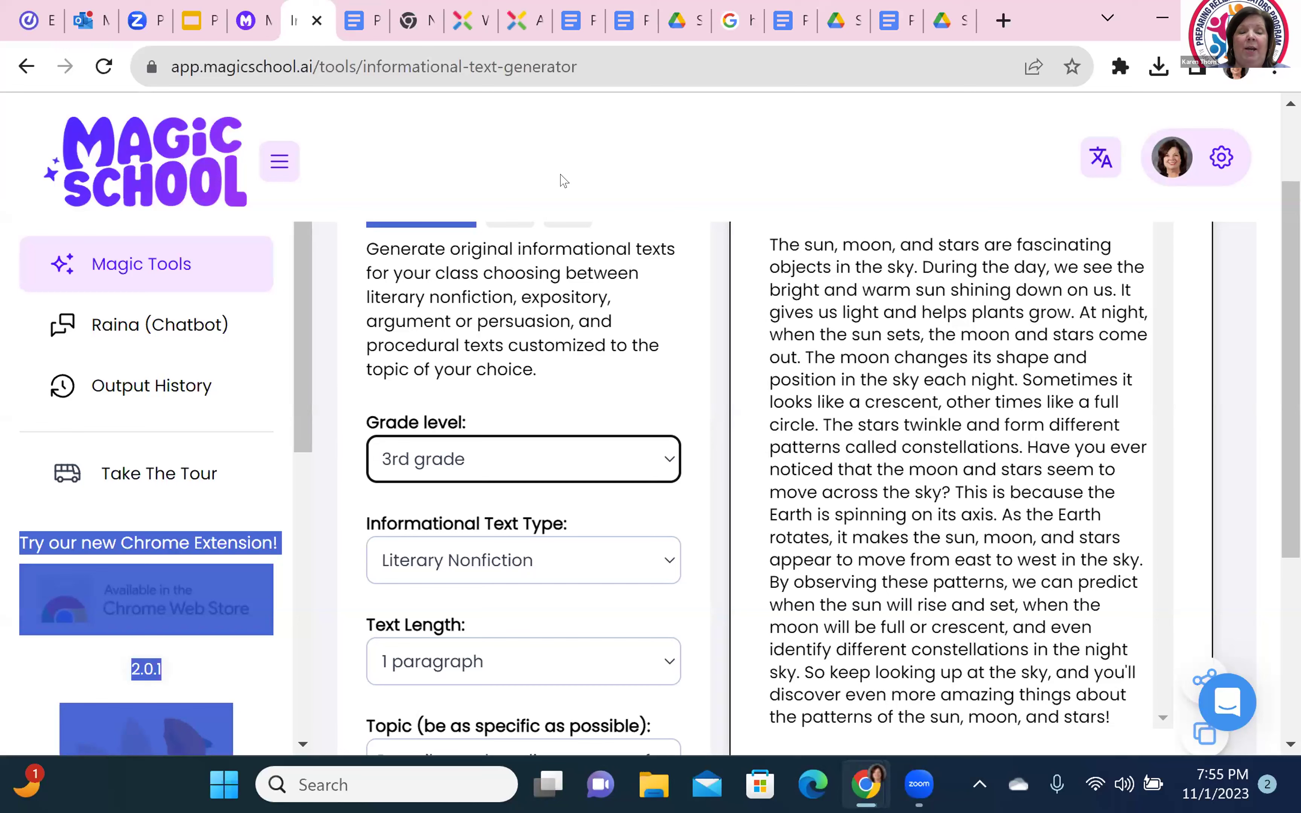
pyautogui.scroll(-5, 583, 433)
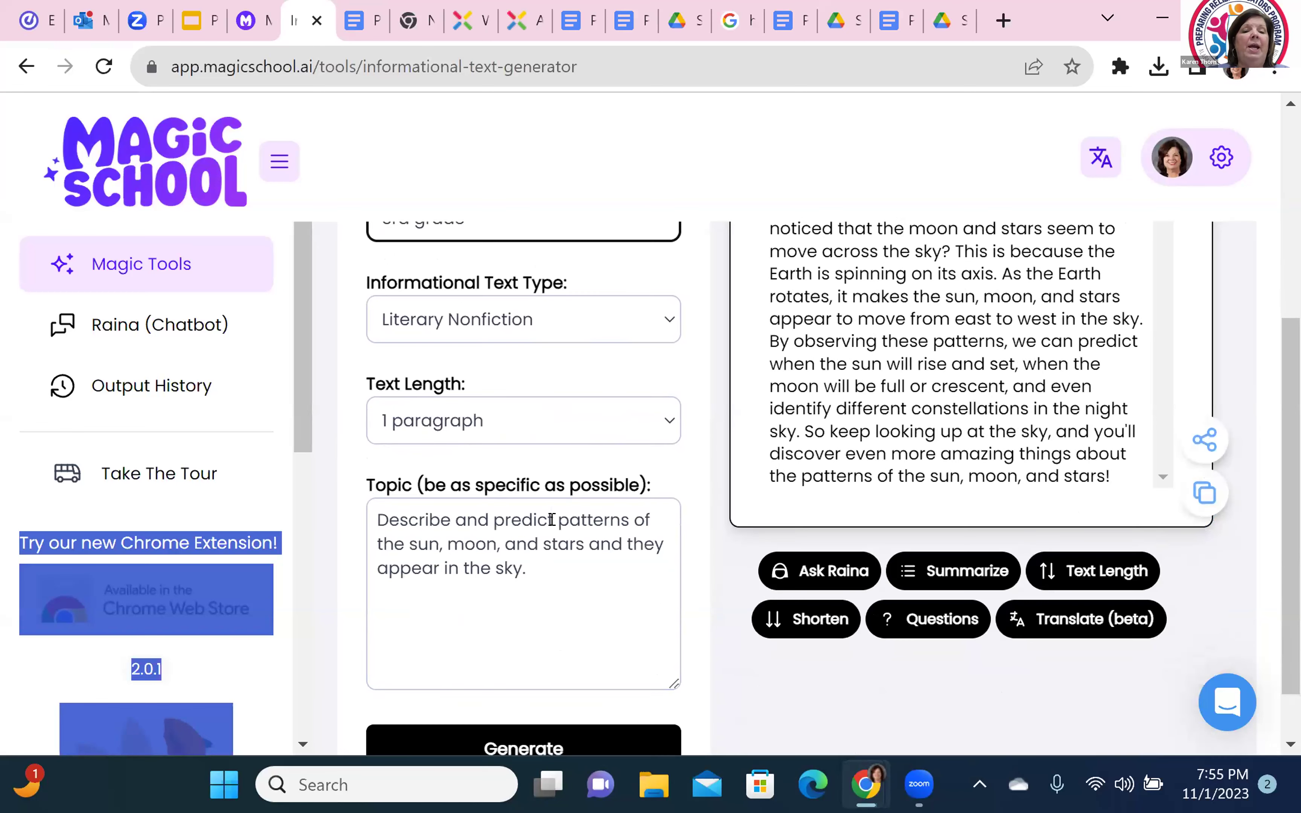
pyautogui.click(517, 667)
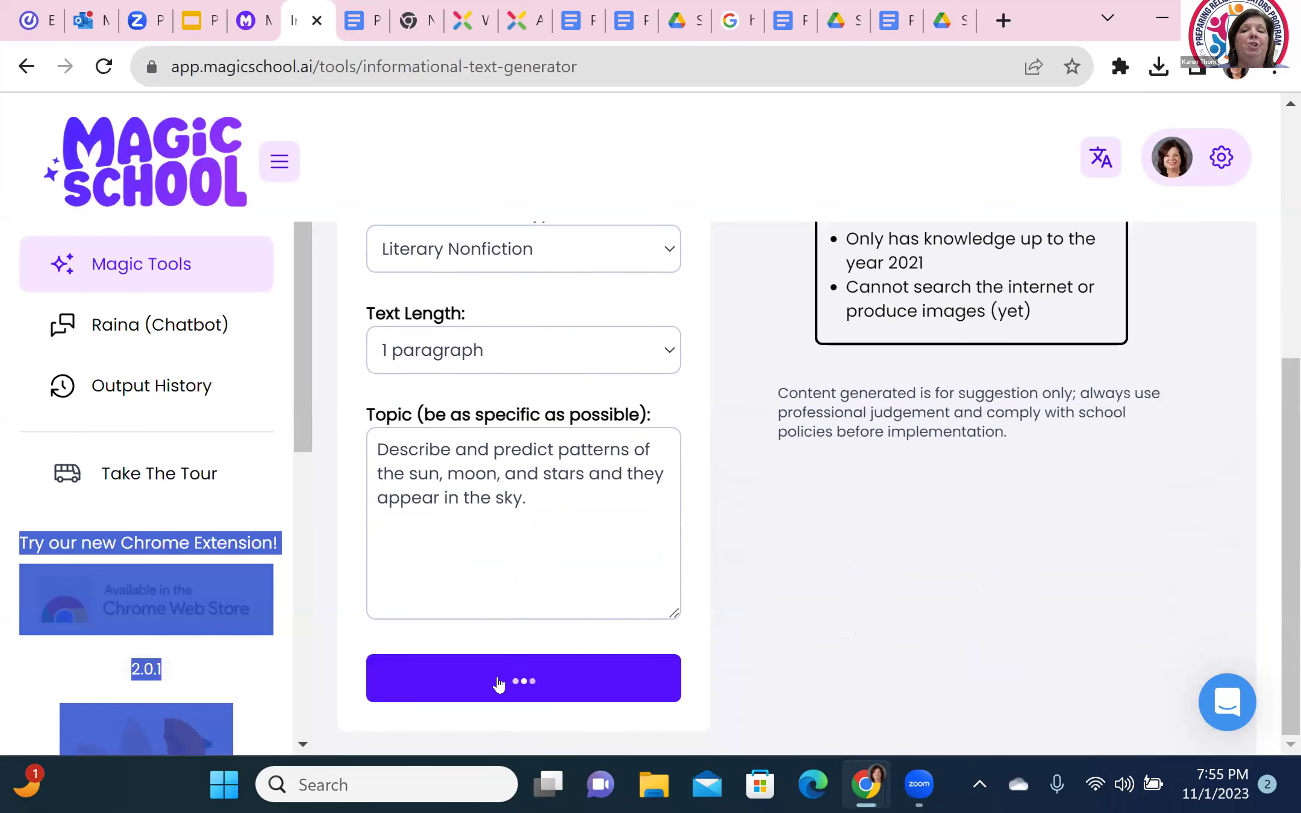
pyautogui.scroll(2, 500, 679)
pyautogui.scroll(-2, 499, 684)
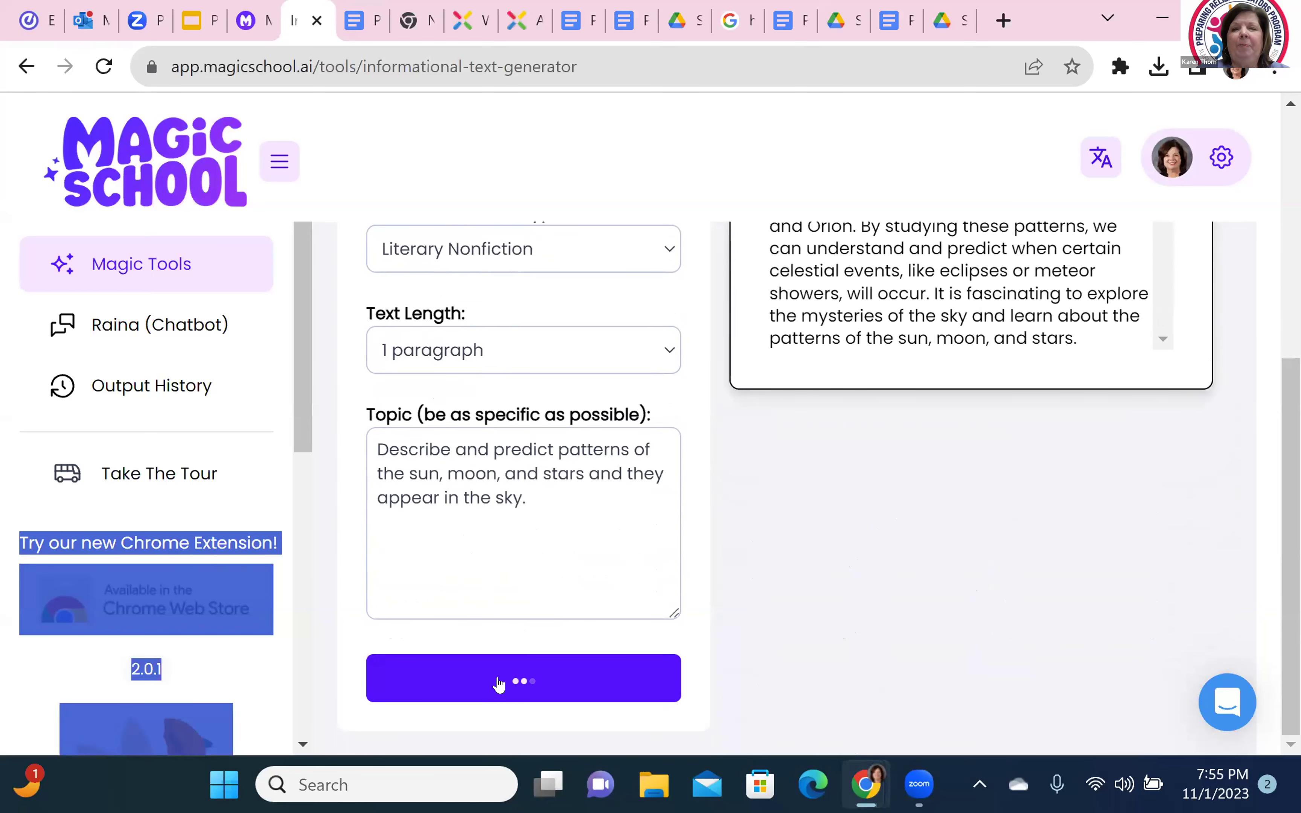
pyautogui.scroll(8, 958, 398)
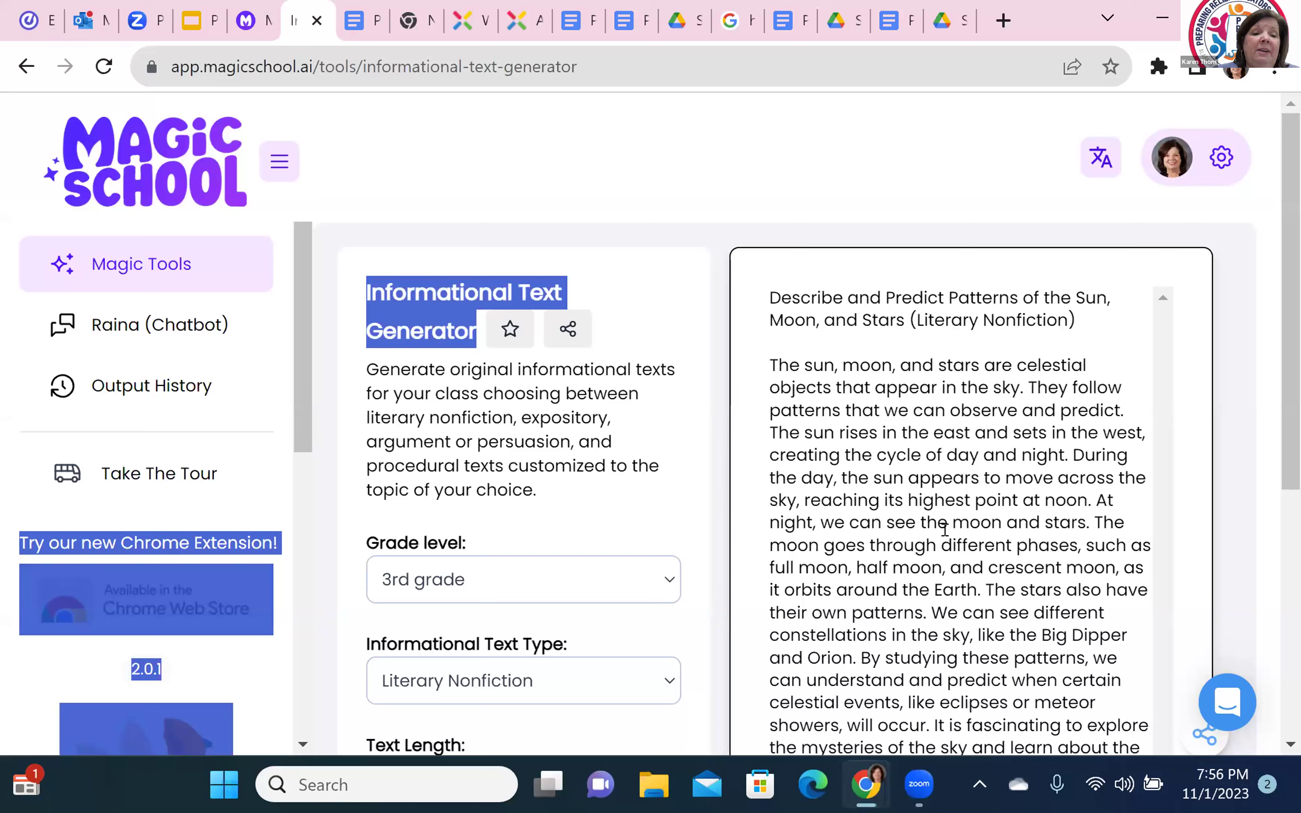
# - Ask Raina to "provide 5 comprehension questions" for the generated text about the sun, moon, and stars
pyautogui.scroll(-5, 1077, 532)
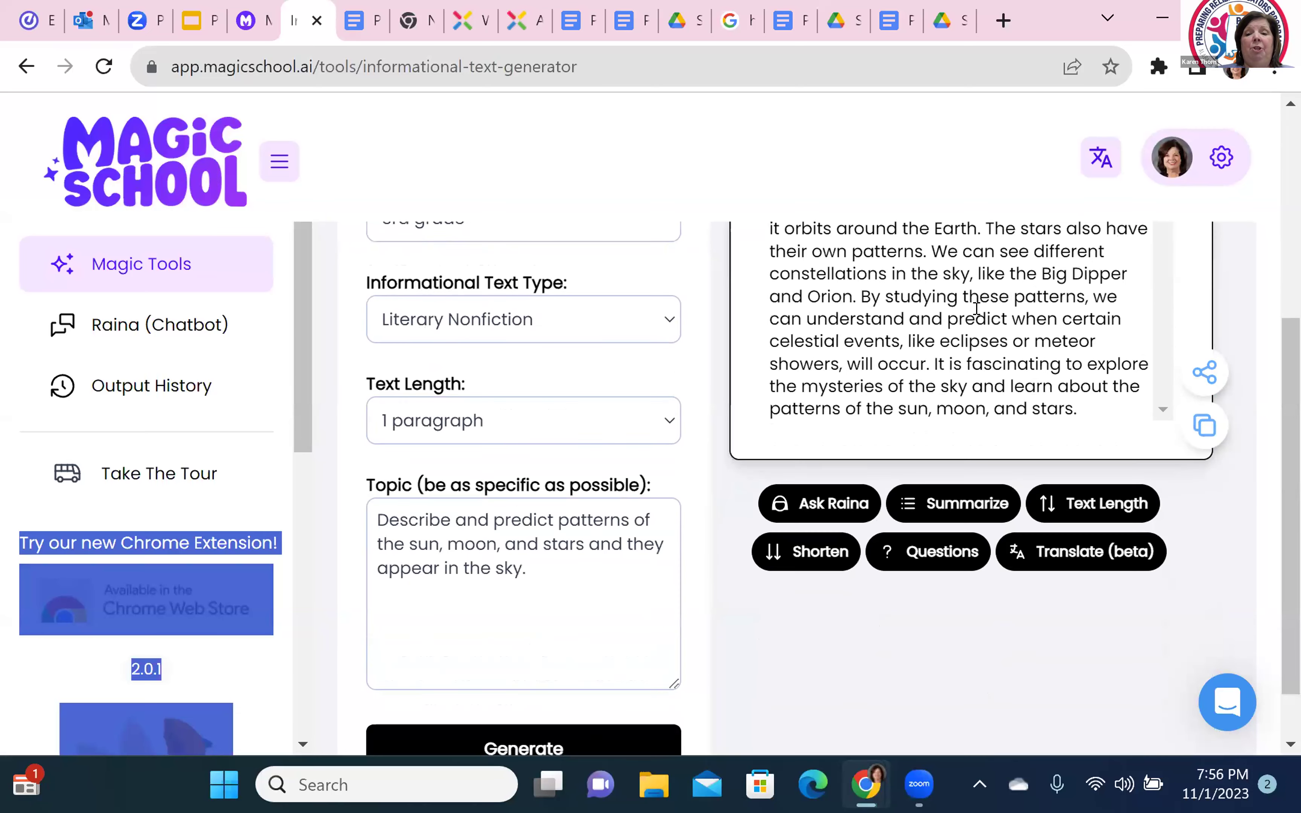
pyautogui.click(805, 496)
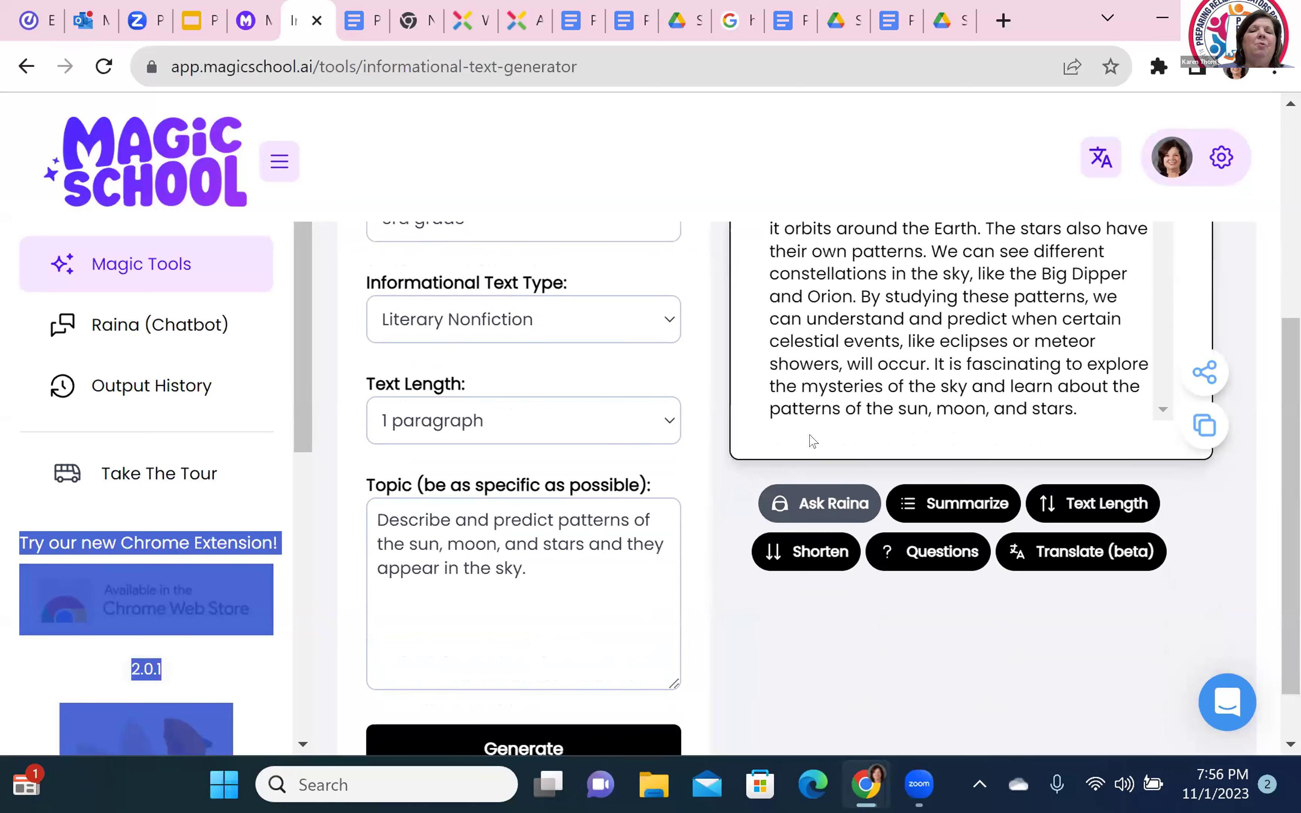
pyautogui.click(819, 501)
pyautogui.write('provide 5 comprehension questions')
pyautogui.press('Return')
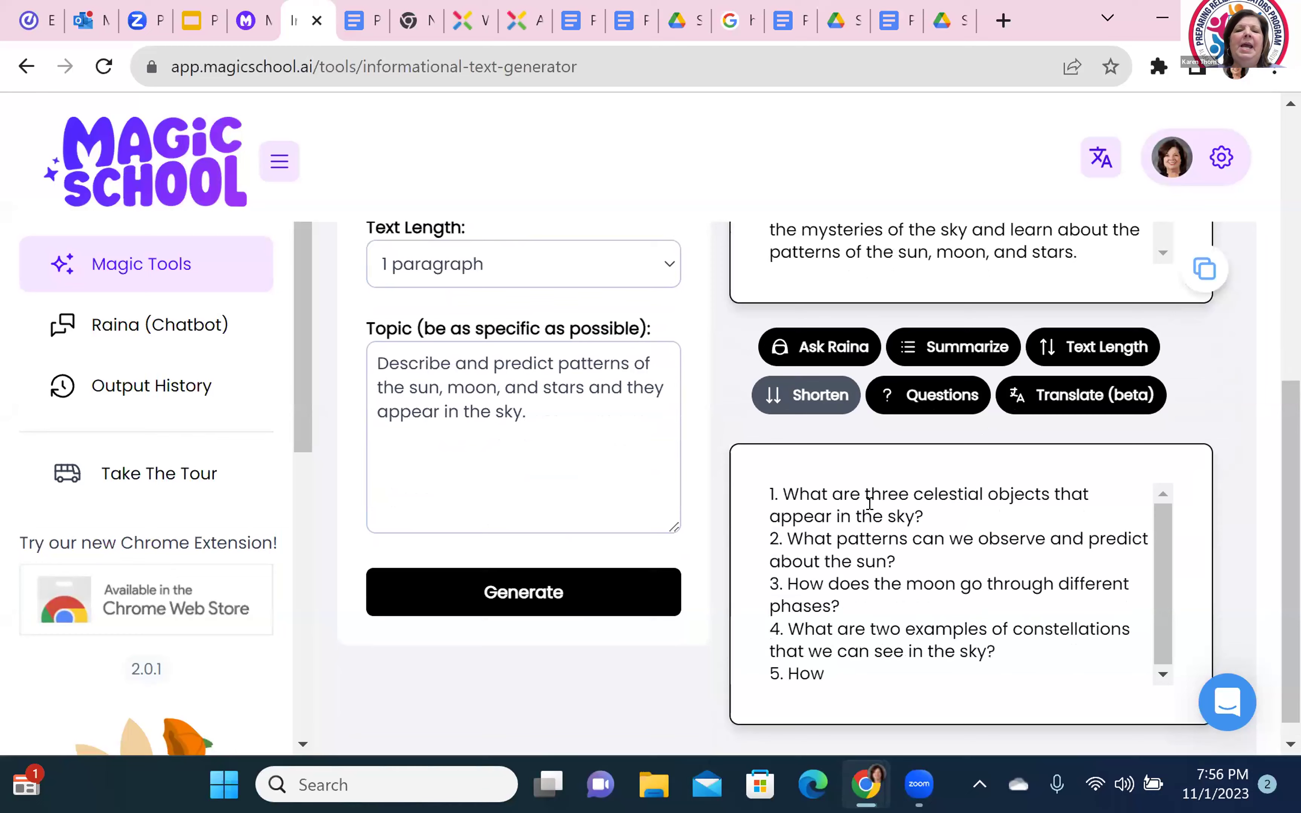
pyautogui.scroll(-3, 914, 710)
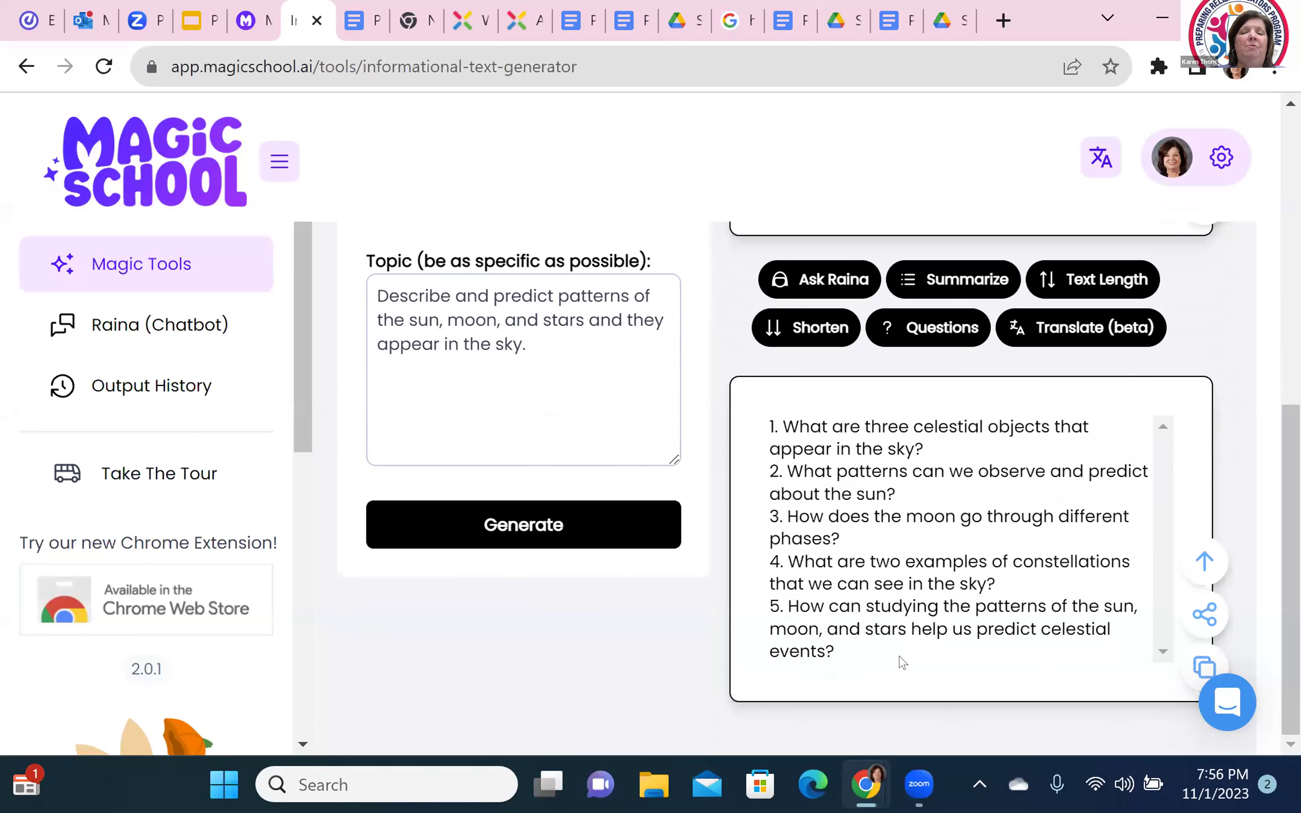